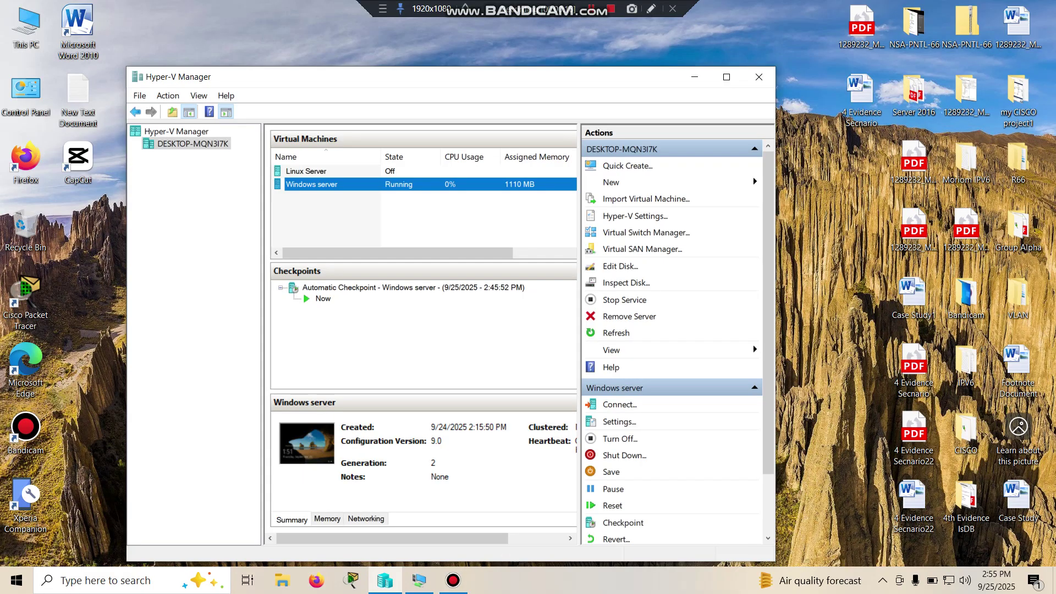
Connect to the Windows server virtual machine and show its session in full screen mode.
{"action": "double_click", "coordinate": [399, 184]}
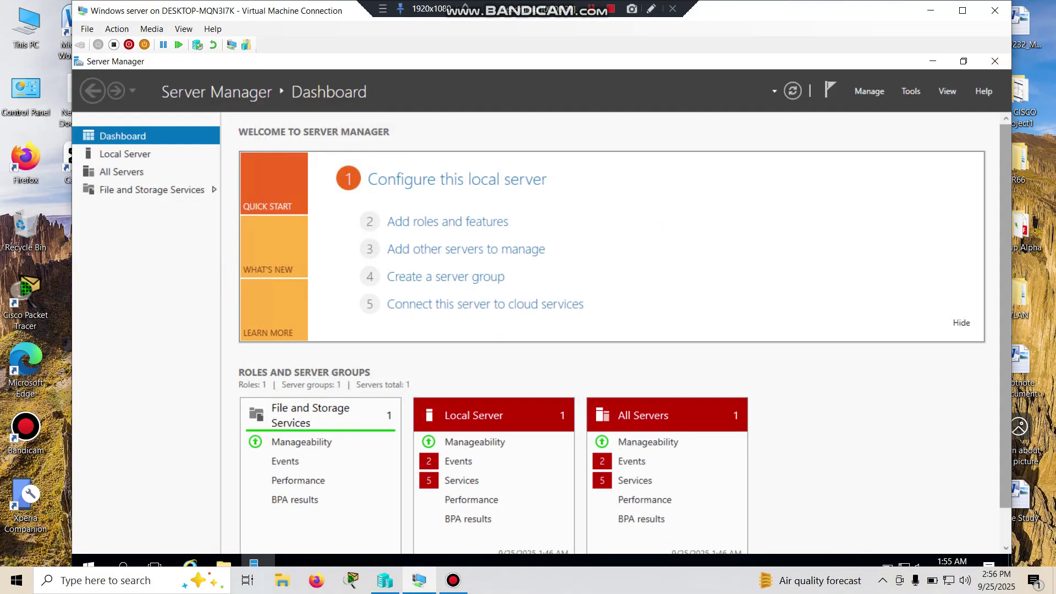
{"action": "left_click", "coordinate": [184, 28]}
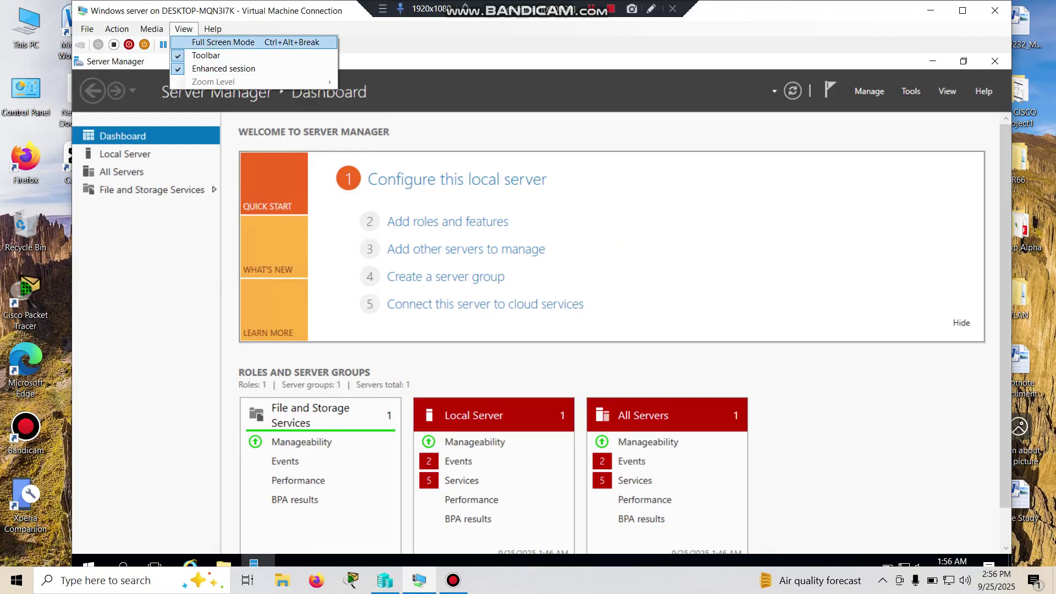
{"action": "left_click", "coordinate": [223, 43]}
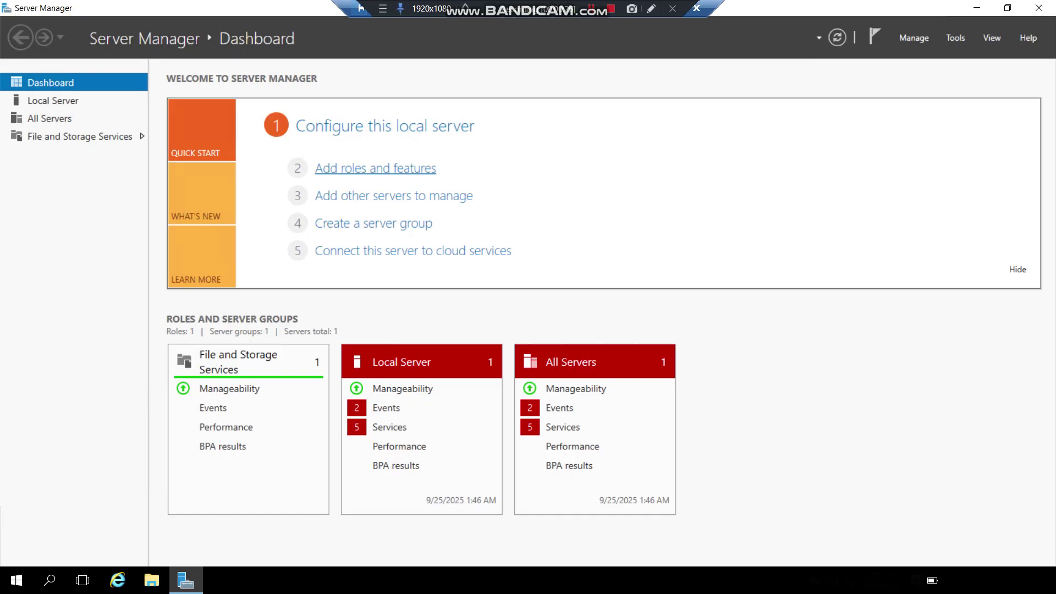
Start a role-based installation on the local server and select the Active Directory Domain Services role with its required features.
{"action": "left_click", "coordinate": [376, 169]}
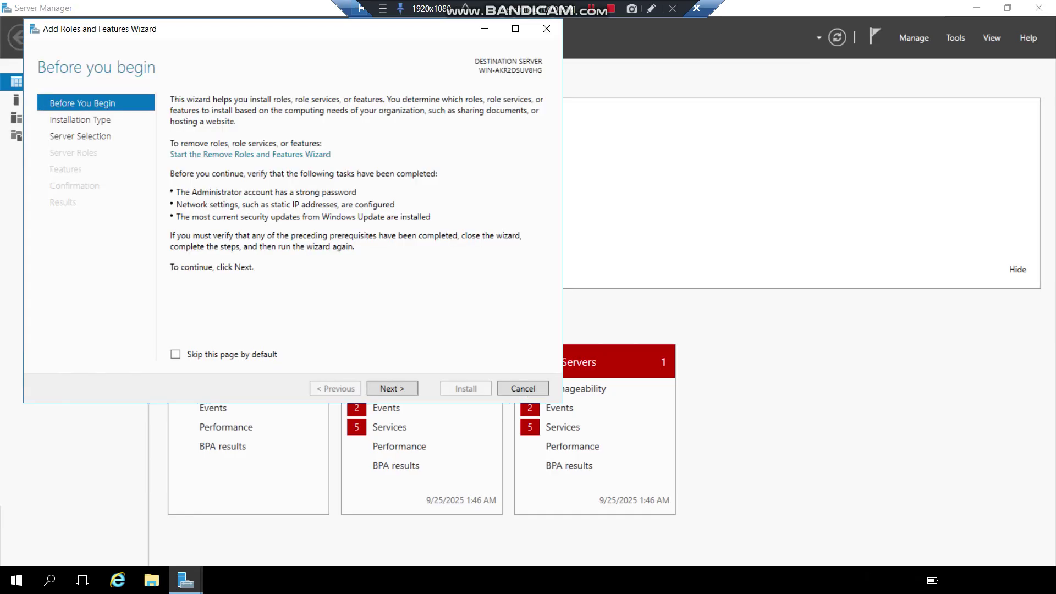
{"action": "key", "text": "Return"}
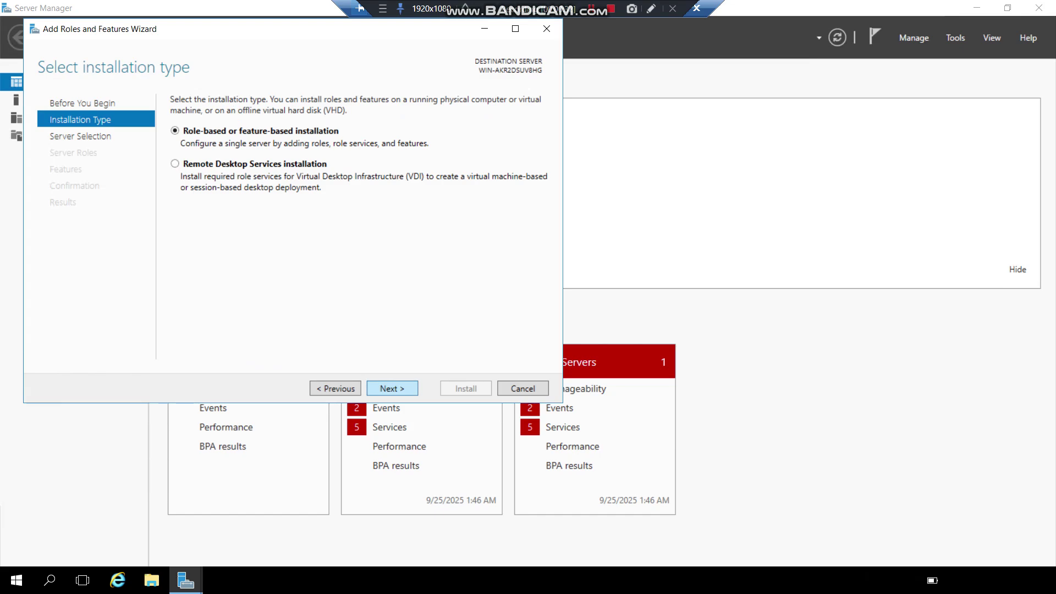
{"action": "key", "text": "Return"}
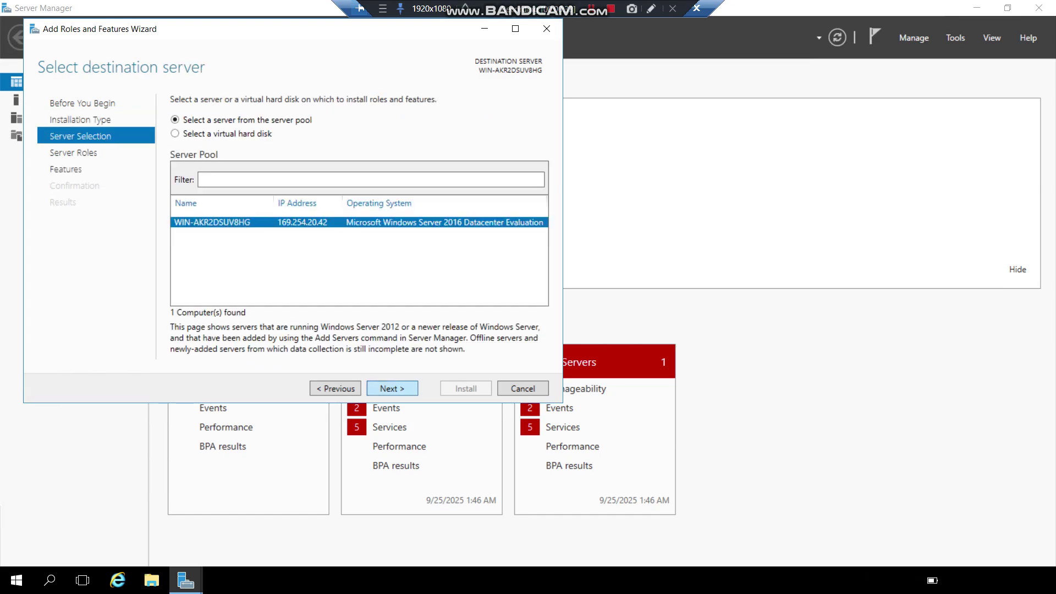
{"action": "key", "text": "Return"}
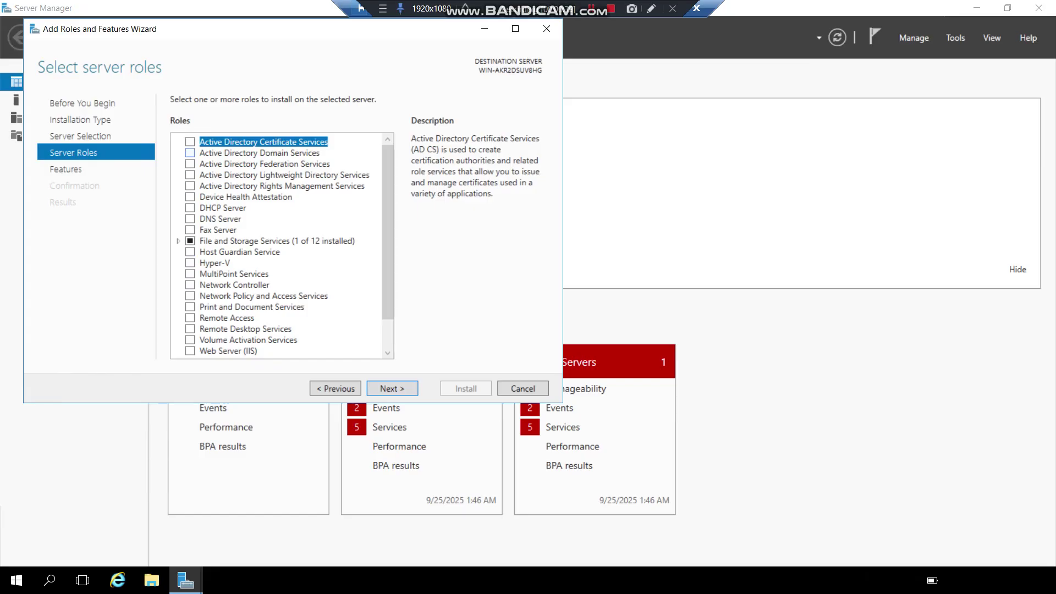
{"action": "left_click", "coordinate": [190, 152]}
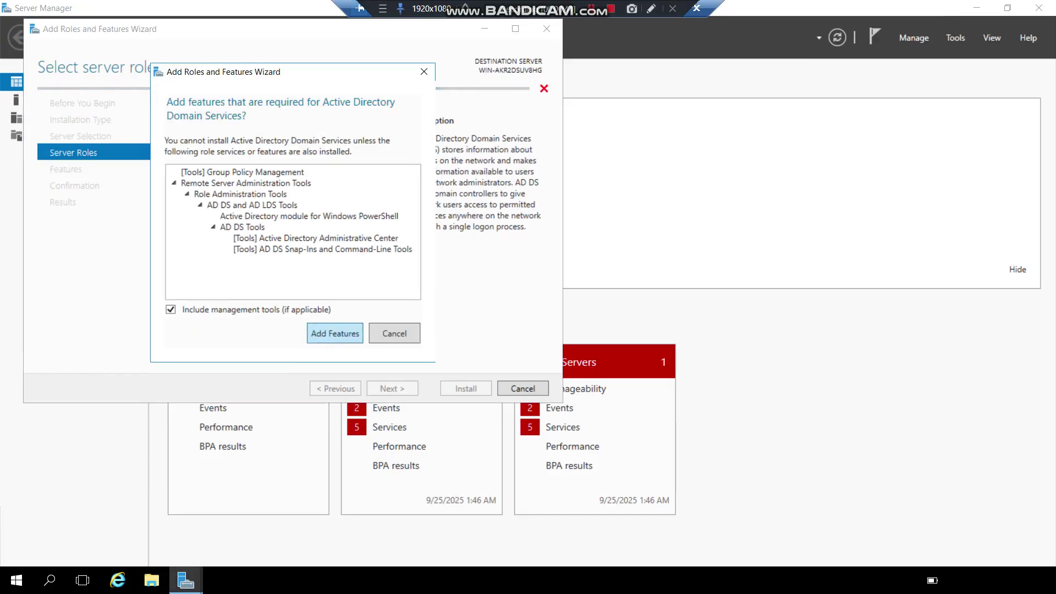
{"action": "left_click", "coordinate": [334, 333]}
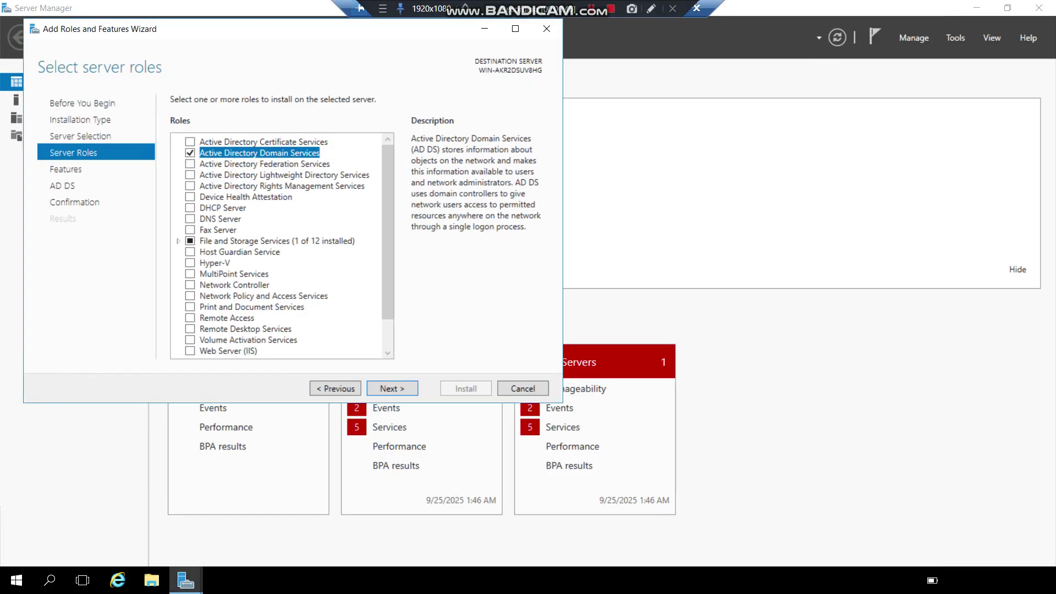
{"action": "left_click", "coordinate": [392, 388]}
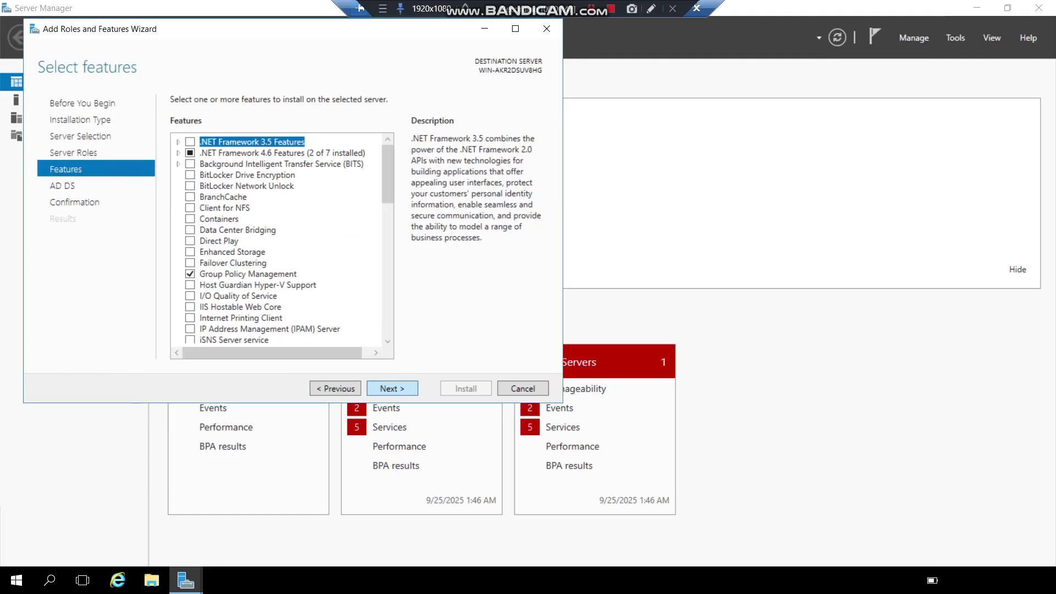
{"action": "left_click", "coordinate": [393, 388]}
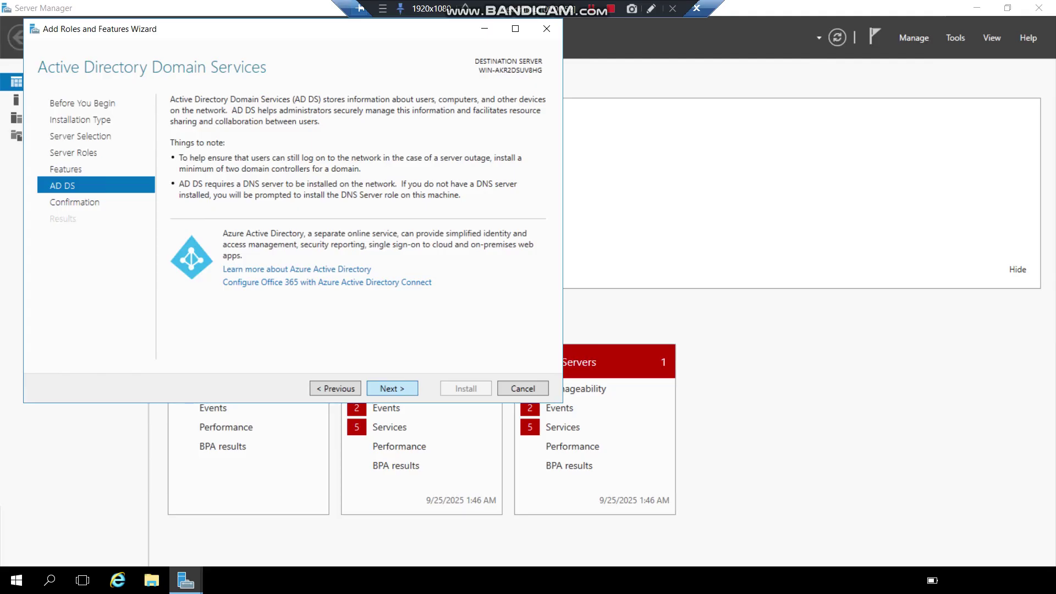
Install the selected AD DS role with automatic restart of the destination server allowed, and close the wizard when installation finishes.
{"action": "key", "text": "Return"}
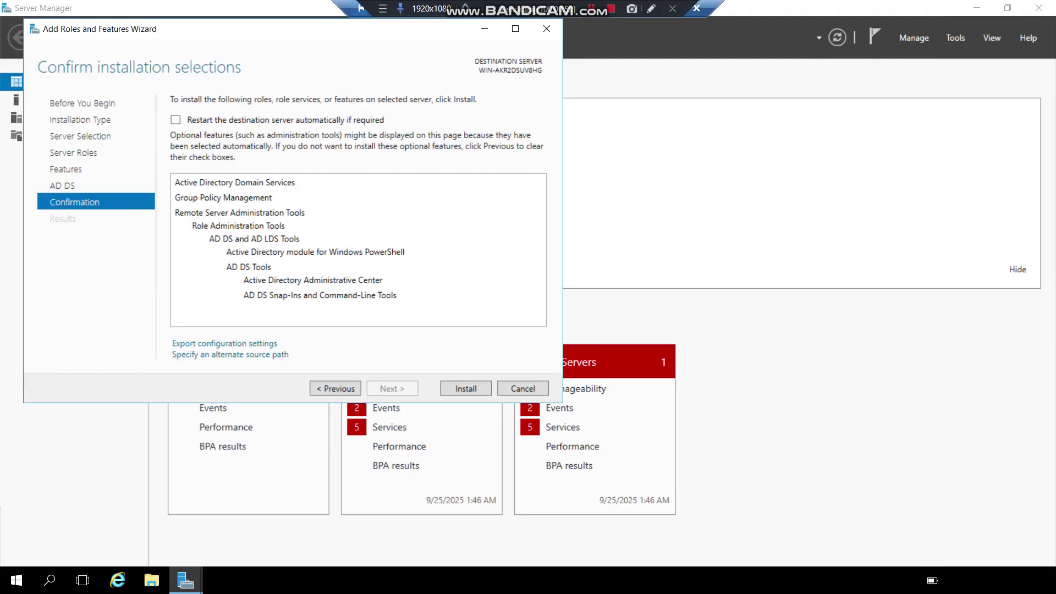
{"action": "left_click", "coordinate": [176, 120]}
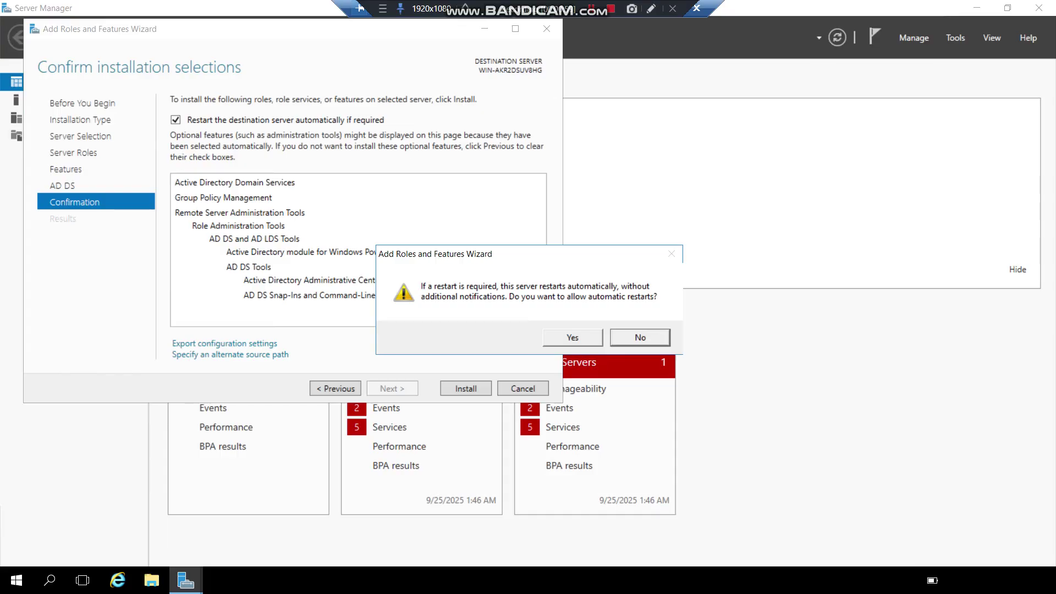
{"action": "left_click", "coordinate": [573, 338]}
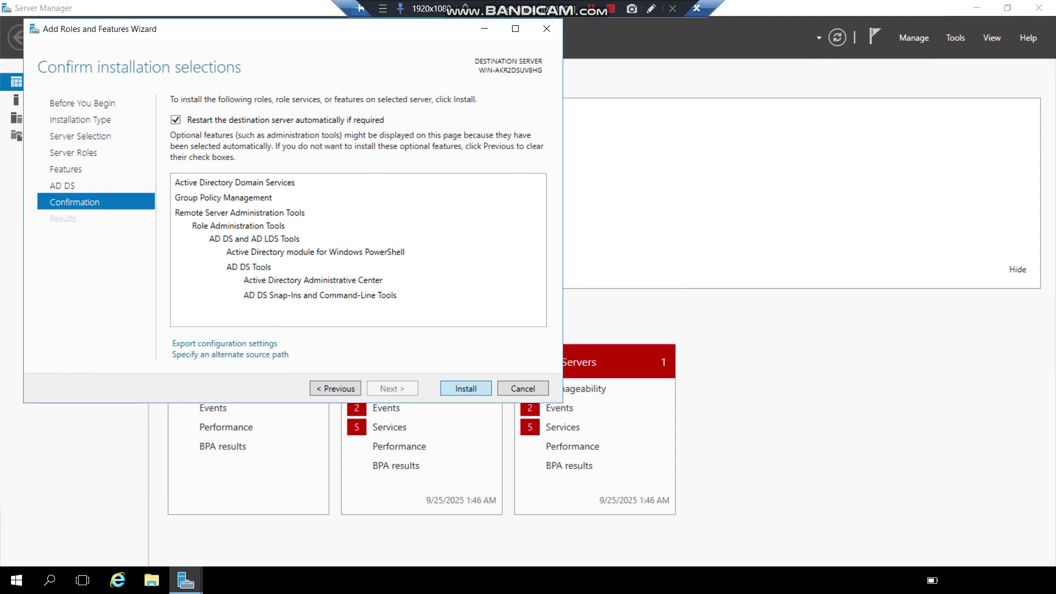
{"action": "left_click", "coordinate": [466, 389]}
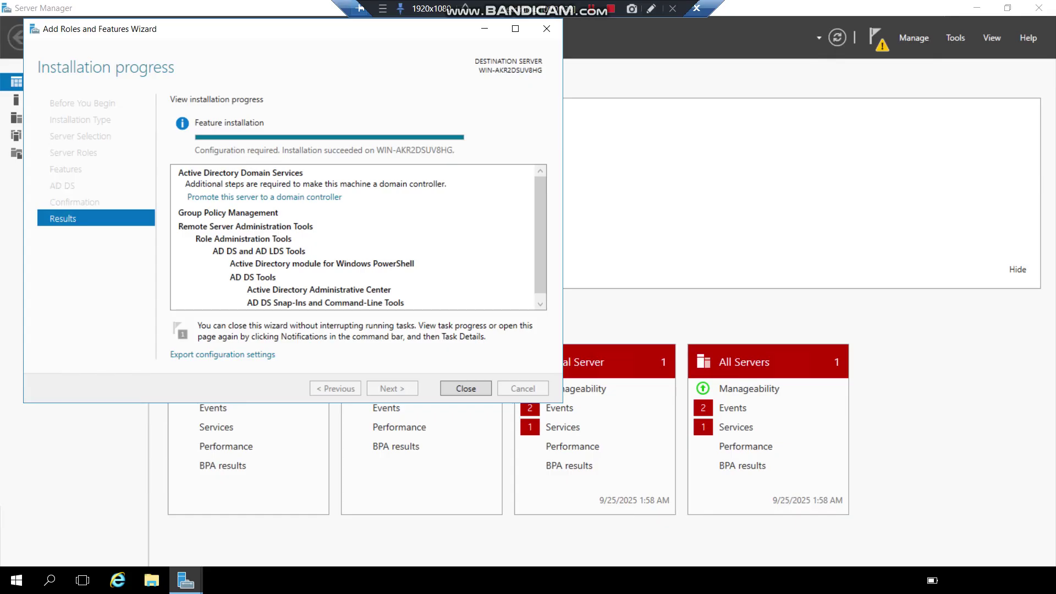
{"action": "left_click", "coordinate": [466, 388]}
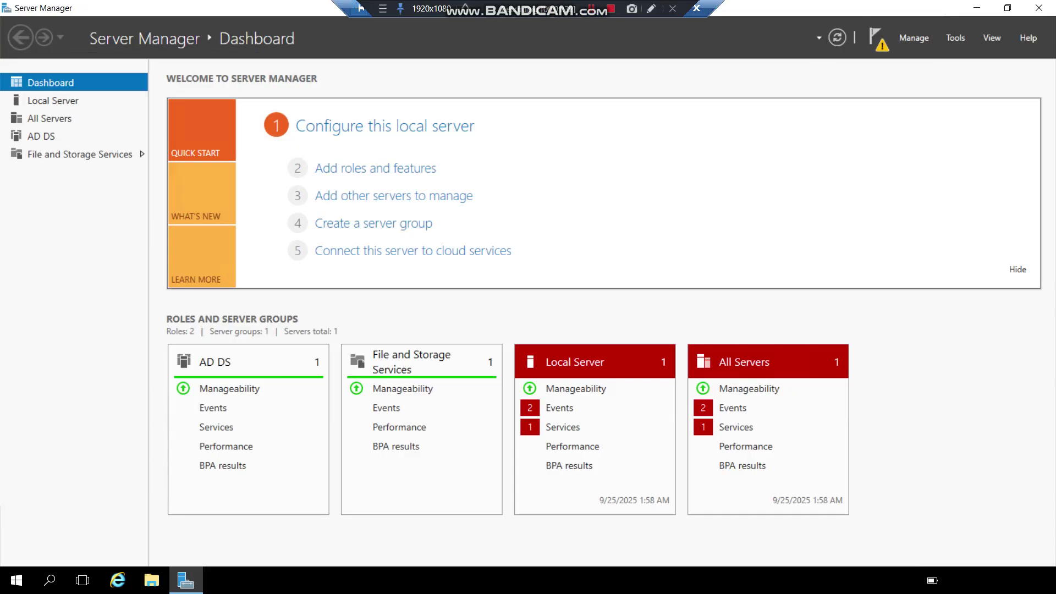
Start promoting the server to a domain controller by adding a new forest with the root domain name mohim.com.
{"action": "left_click", "coordinate": [876, 37]}
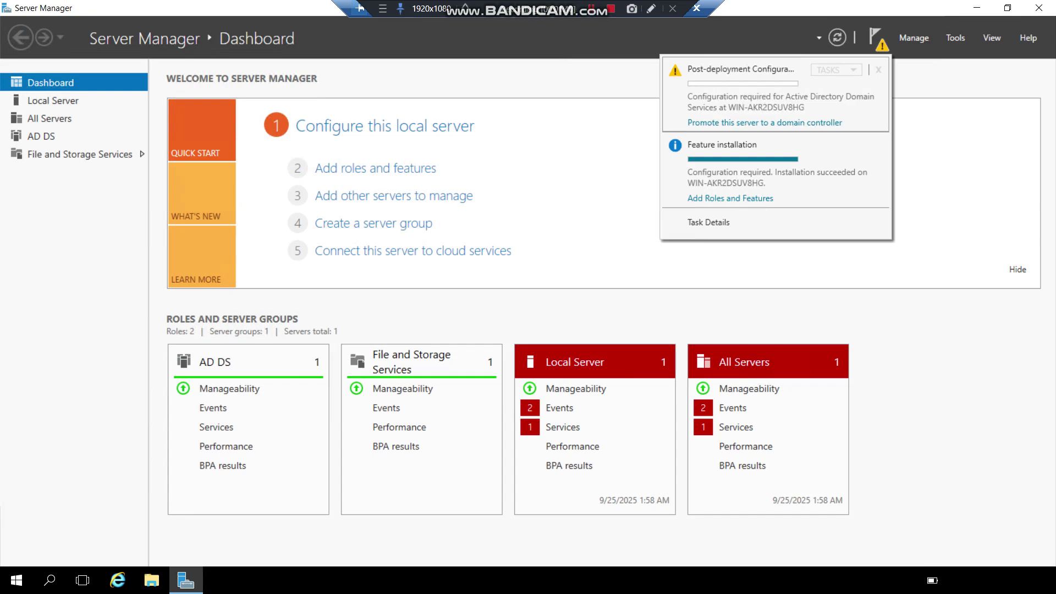
{"action": "left_click", "coordinate": [764, 123]}
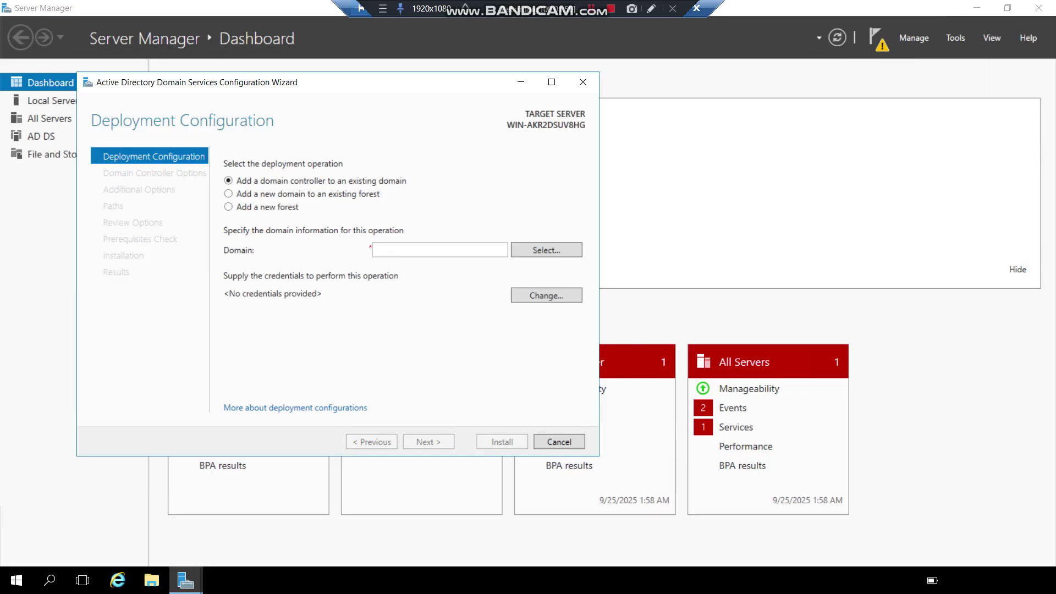
{"action": "left_click", "coordinate": [229, 207]}
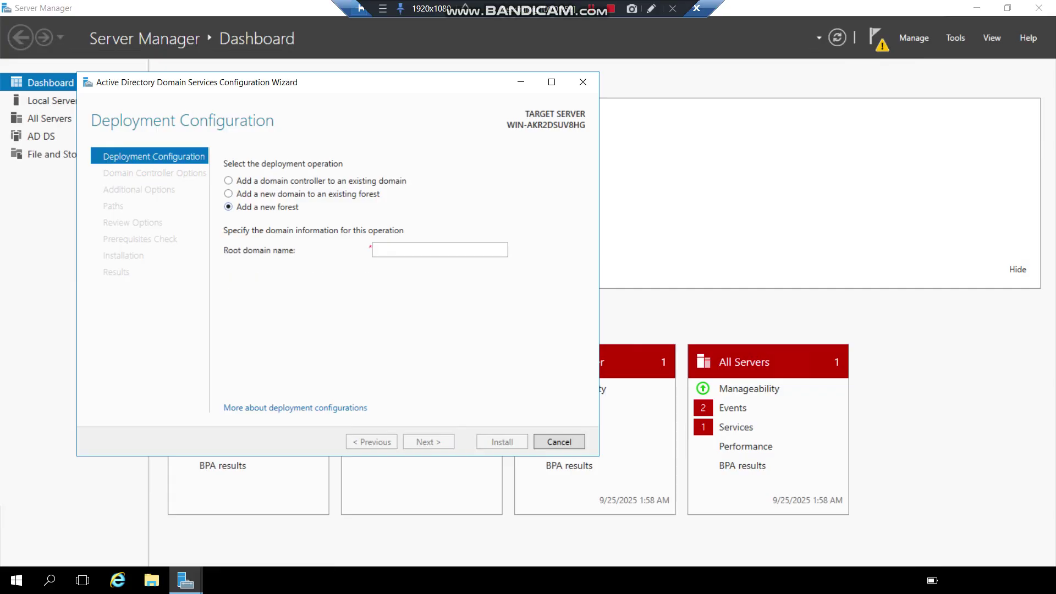
{"action": "left_click", "coordinate": [435, 250]}
{"action": "type", "text": "mo"}
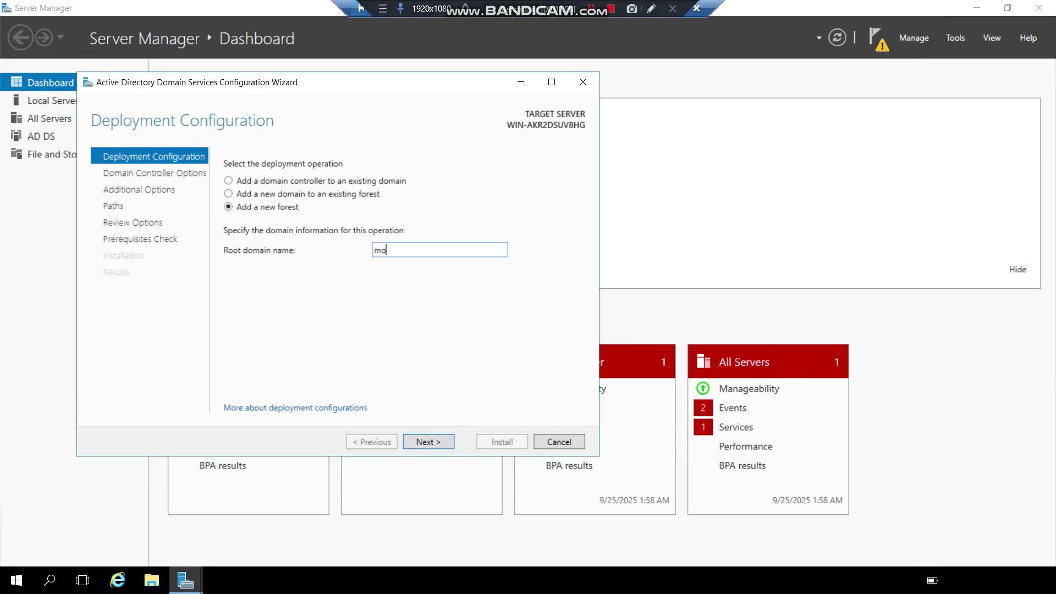
{"action": "type", "text": "him.com"}
{"action": "key", "text": "Return"}
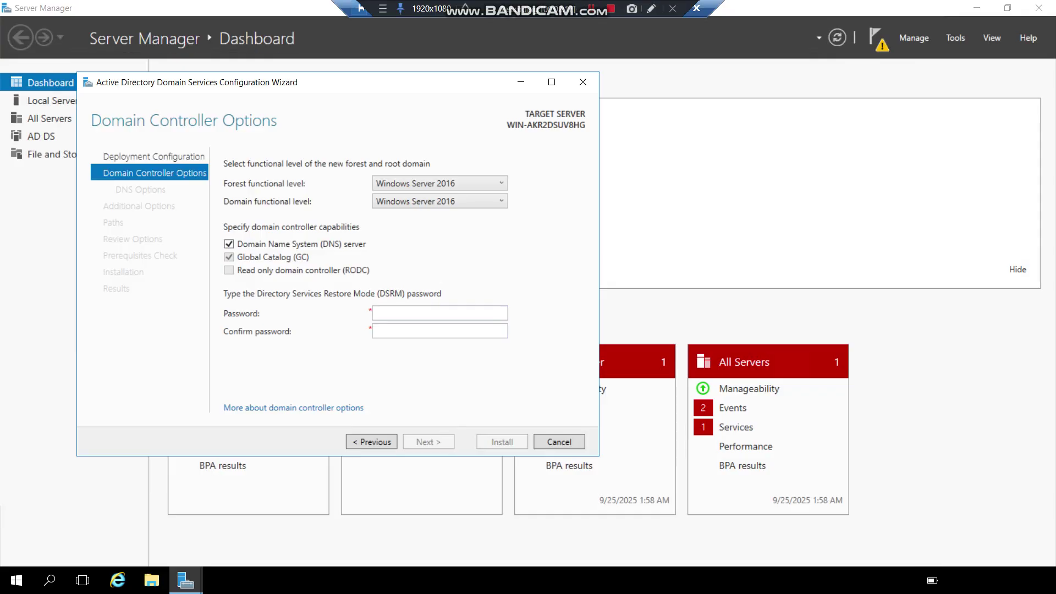
Enter and confirm the Directory Services Restore Mode password, keeping the default domain controller options.
{"action": "left_click", "coordinate": [439, 313]}
{"action": "type", "text": "••••••••••"}
{"action": "key", "text": "Tab"}
{"action": "type", "text": "•••••••••"}
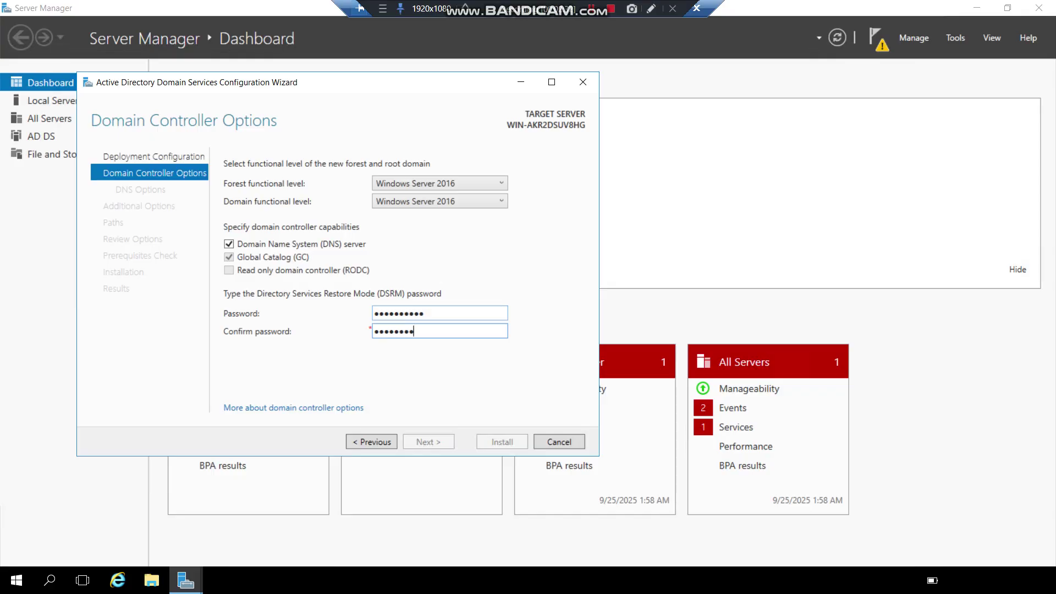
{"action": "type", "text": "••"}
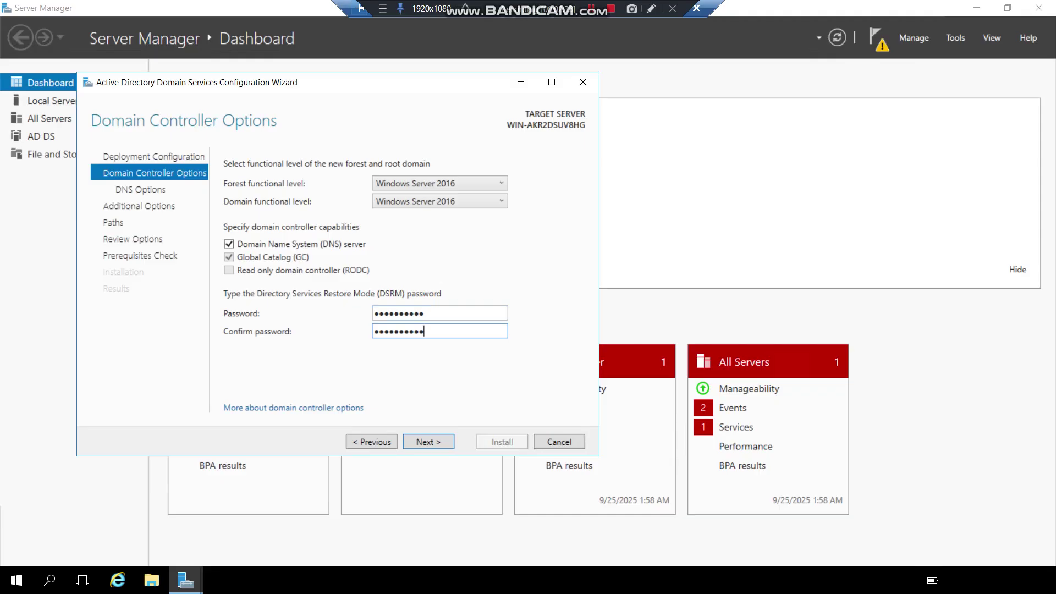
{"action": "key", "text": "Return"}
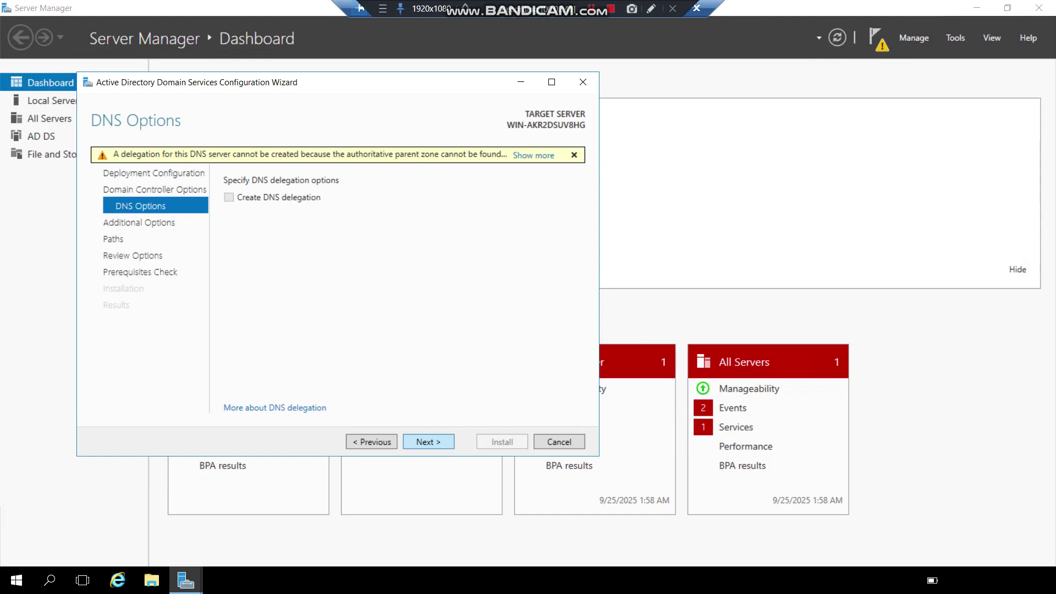
Accept the default DNS, NetBIOS name and path settings, review the selections, and start the domain controller installation.
{"action": "key", "text": "Return"}
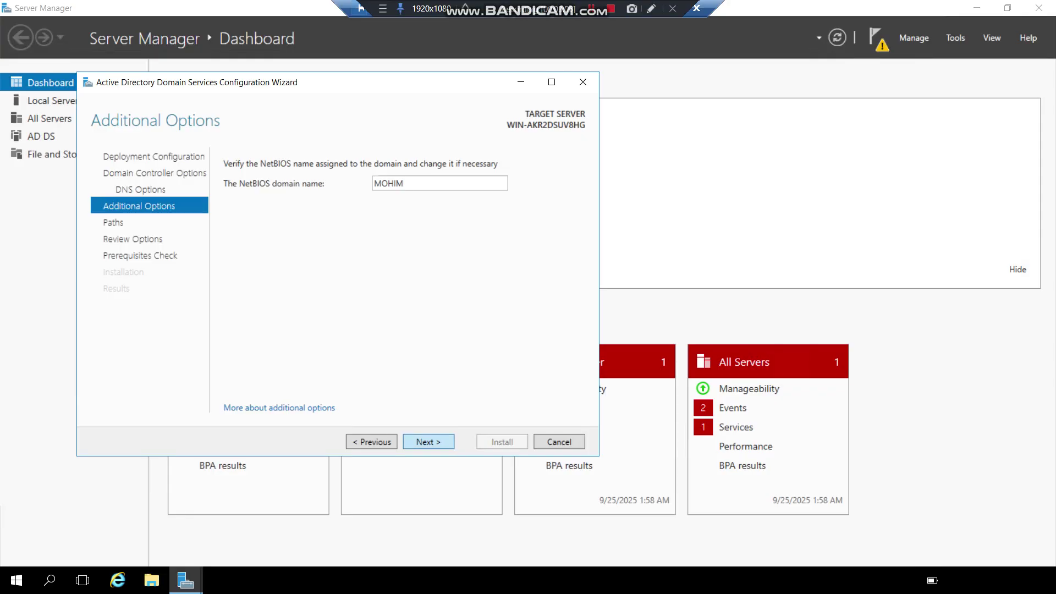
{"action": "left_click", "coordinate": [429, 442]}
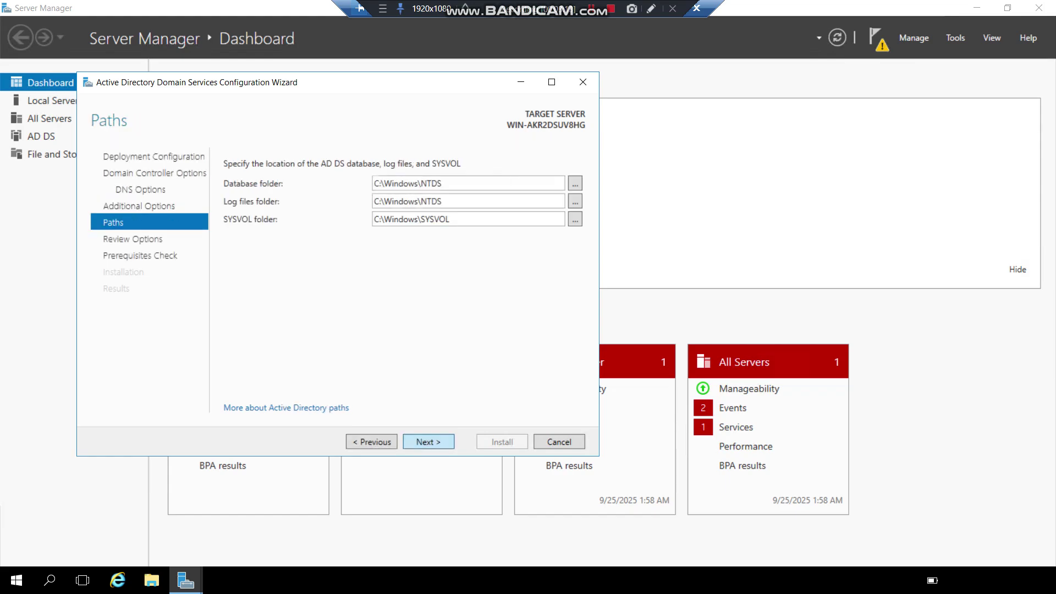
{"action": "key", "text": "Return"}
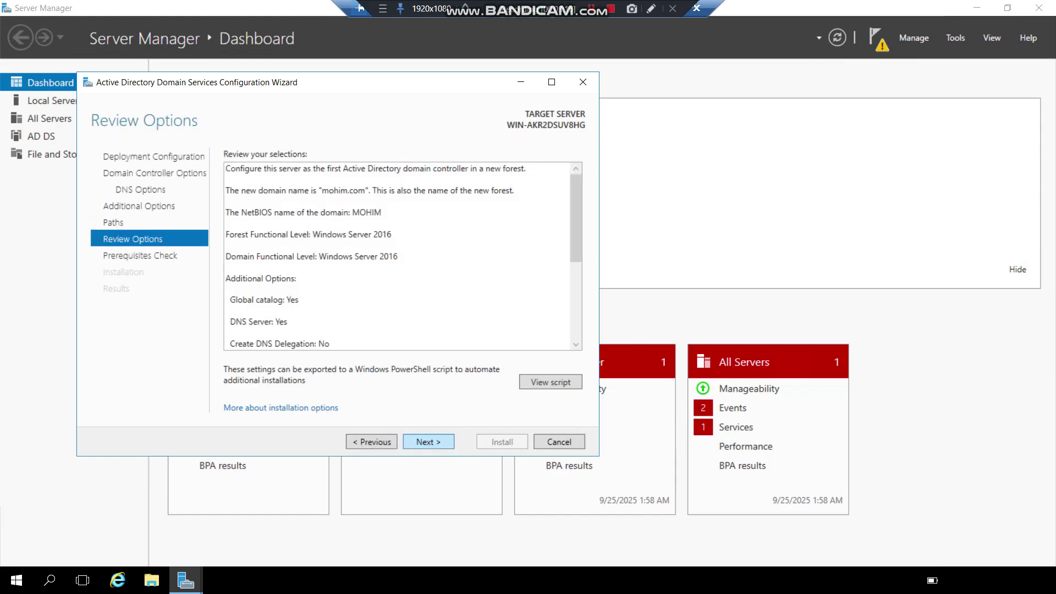
{"action": "scroll", "coordinate": [396, 256], "scroll_direction": "down", "scroll_amount": 1}
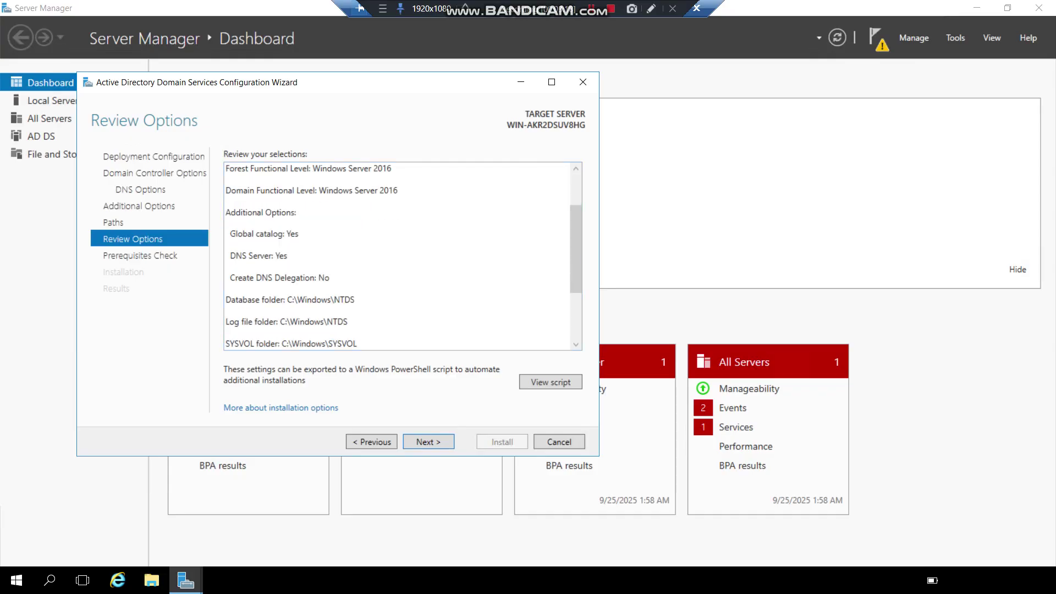
{"action": "key", "text": "Return"}
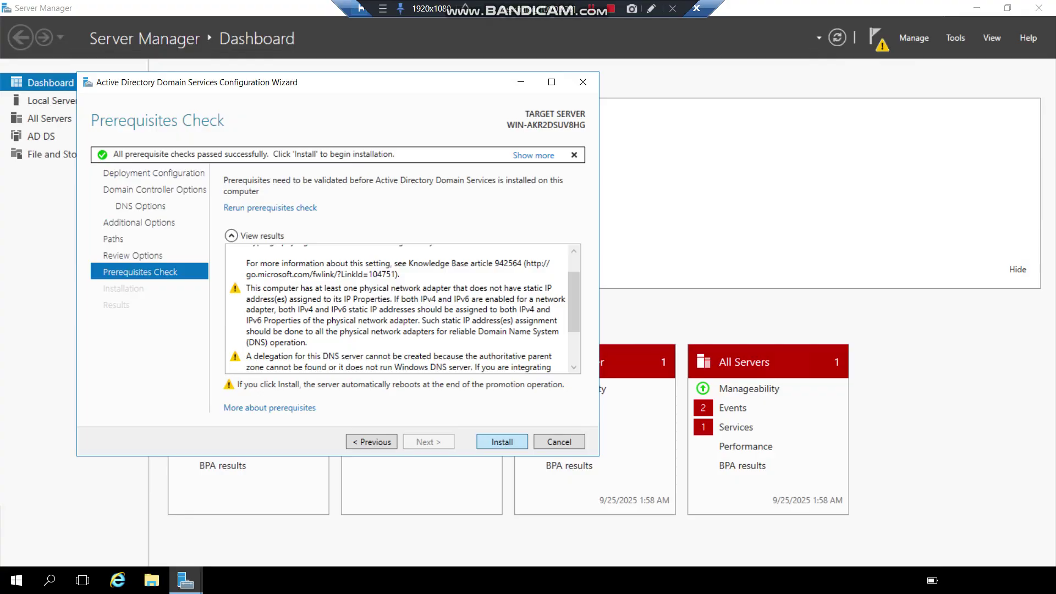
{"action": "left_click", "coordinate": [501, 442]}
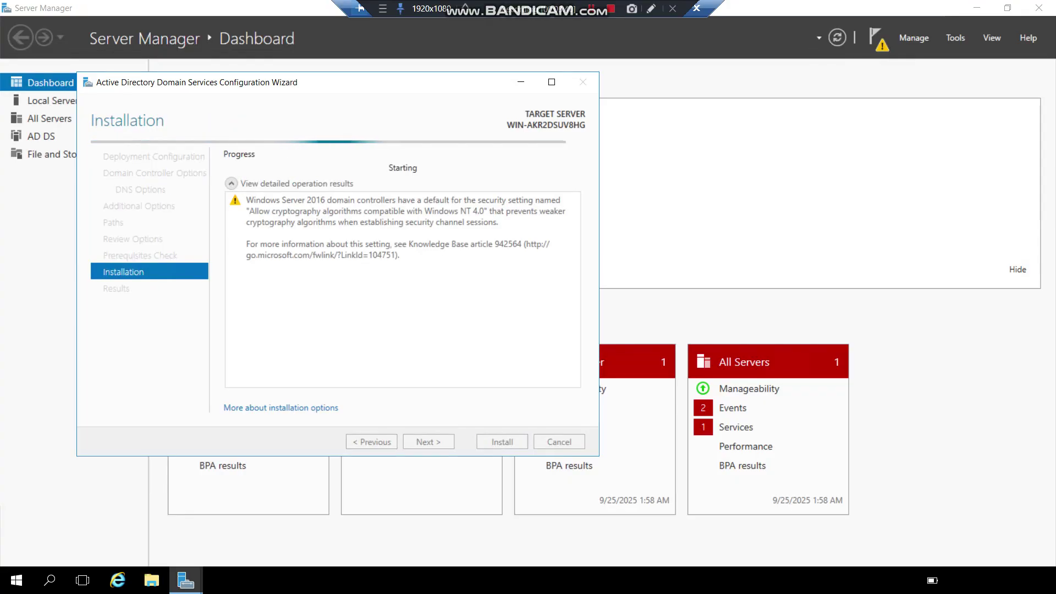